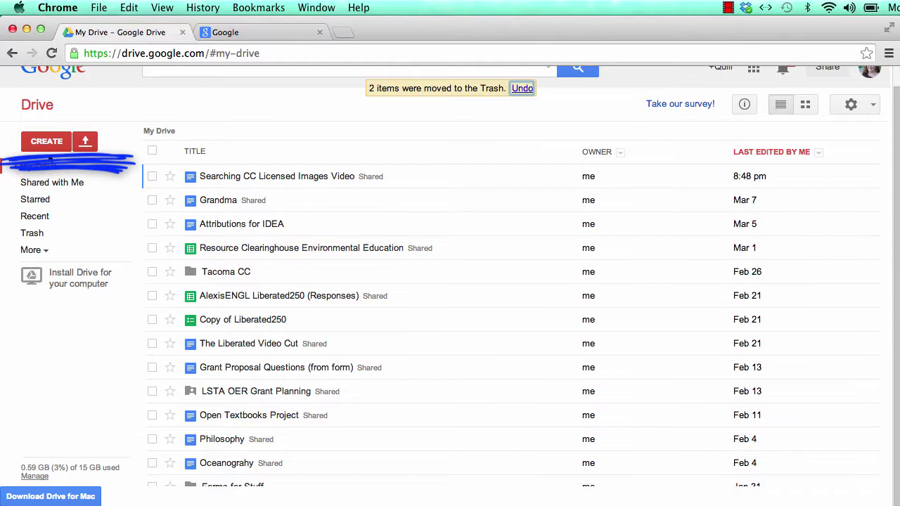
- Create a new presentation with the Simple Light theme at the Widescreen 16:9 slide size
left_click(46, 143)
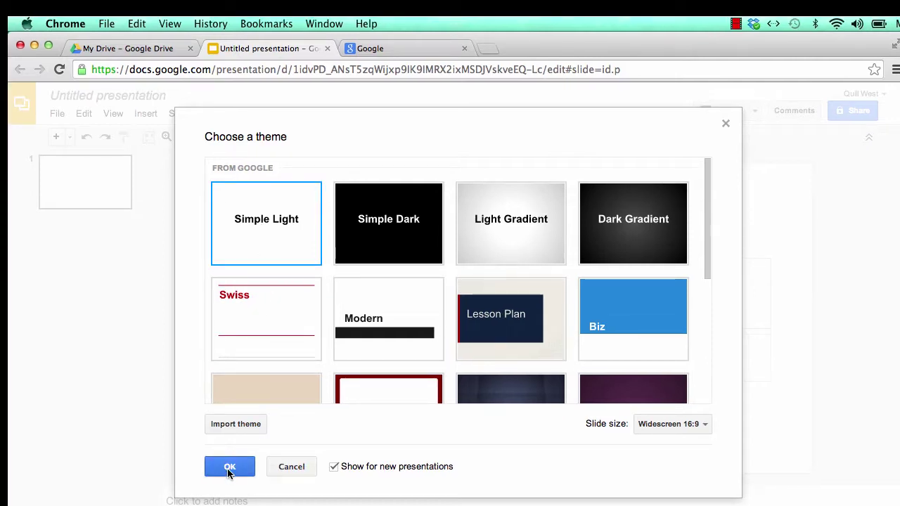
left_click(229, 467)
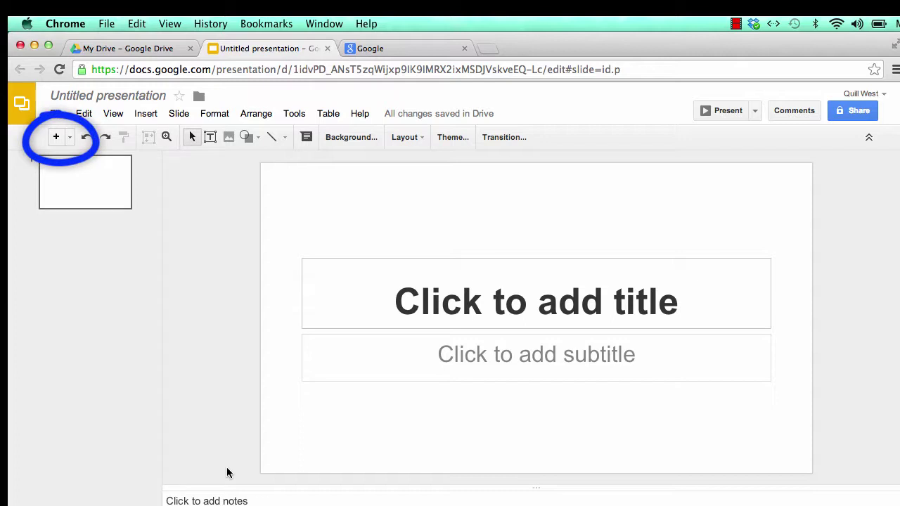
- Add a title-and-body slide and then a slide with the Caption layout to the presentation
left_click(58, 139)
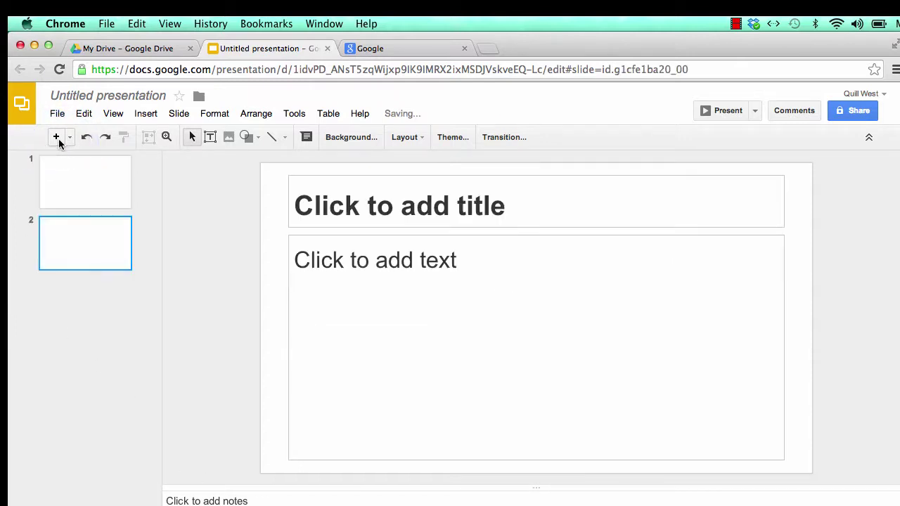
left_click(71, 138)
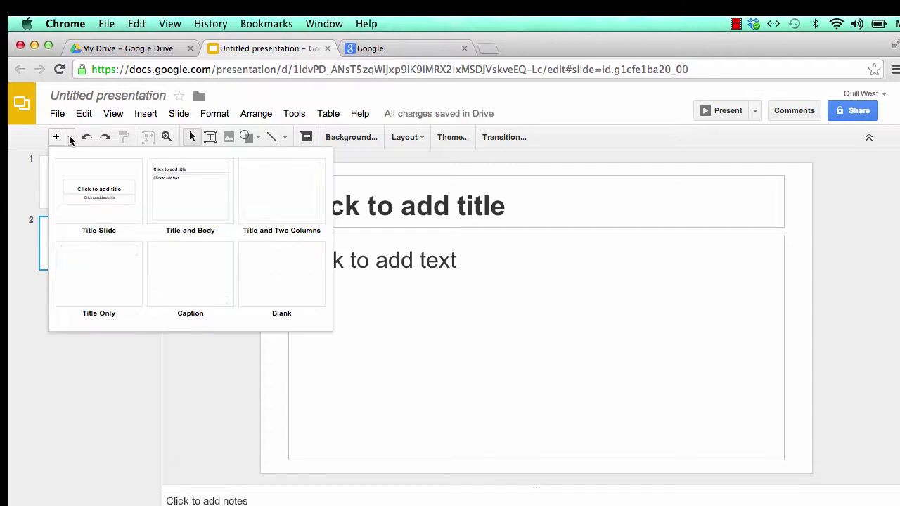
left_click(172, 269)
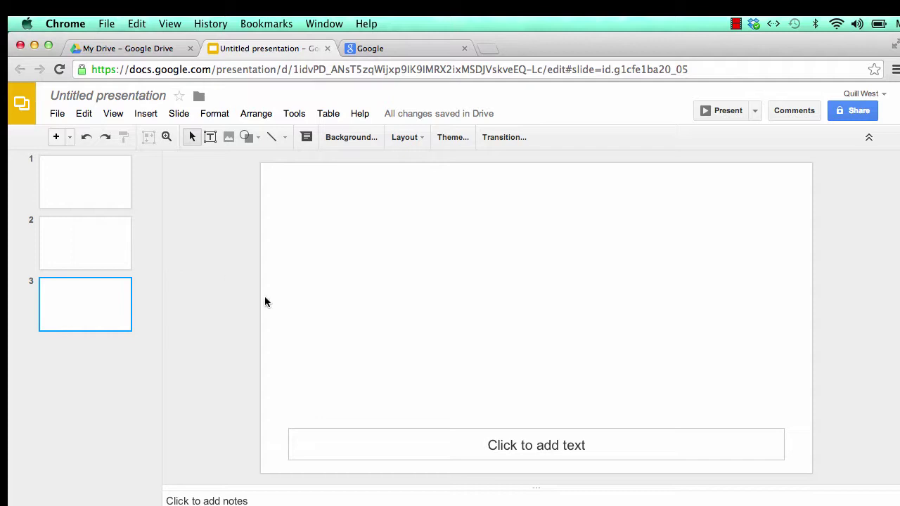
- Fill the caption box on slide 3 with "Image by", the creator's name, a comma and the license "CC-BY-SA 2.0"
left_click(489, 448)
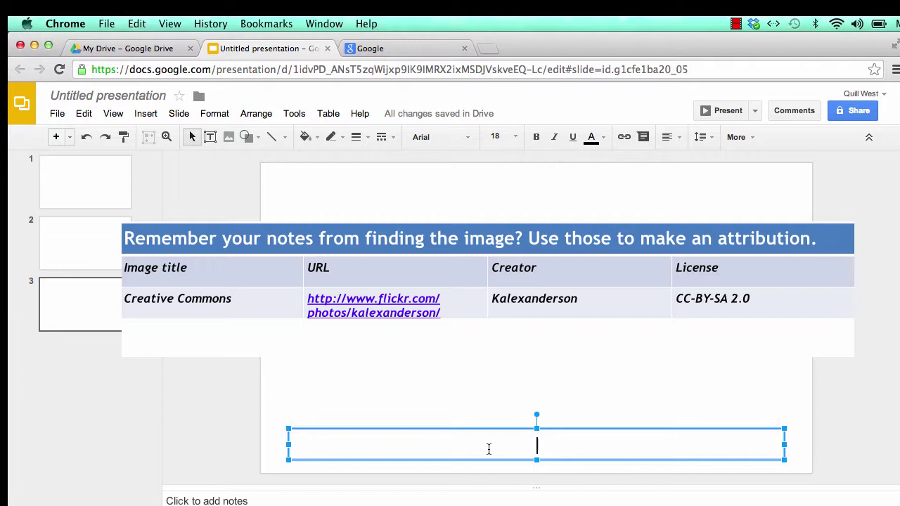
type("Imab")
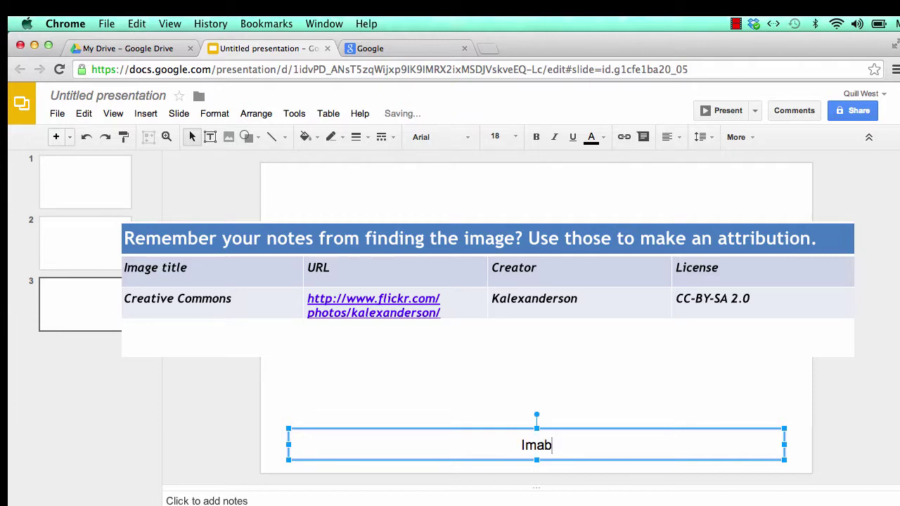
key("BackSpace")
type("ge by ")
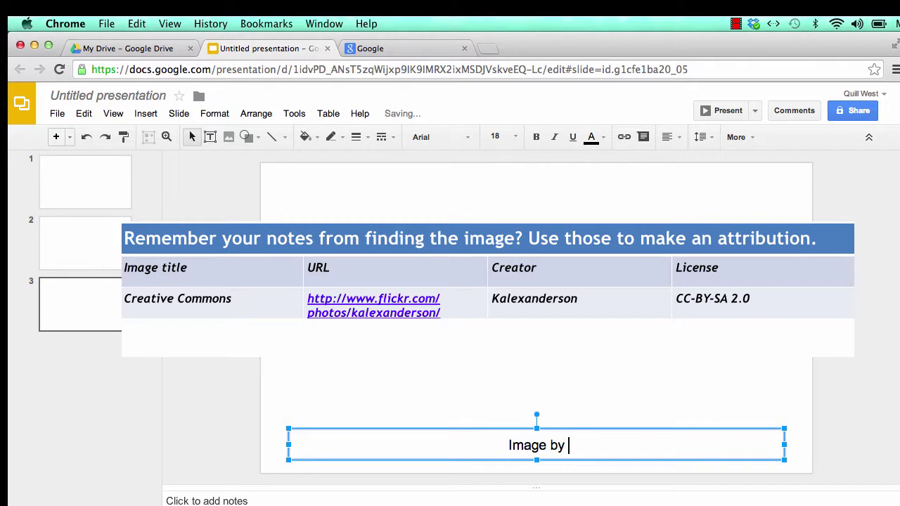
type("Kalexan")
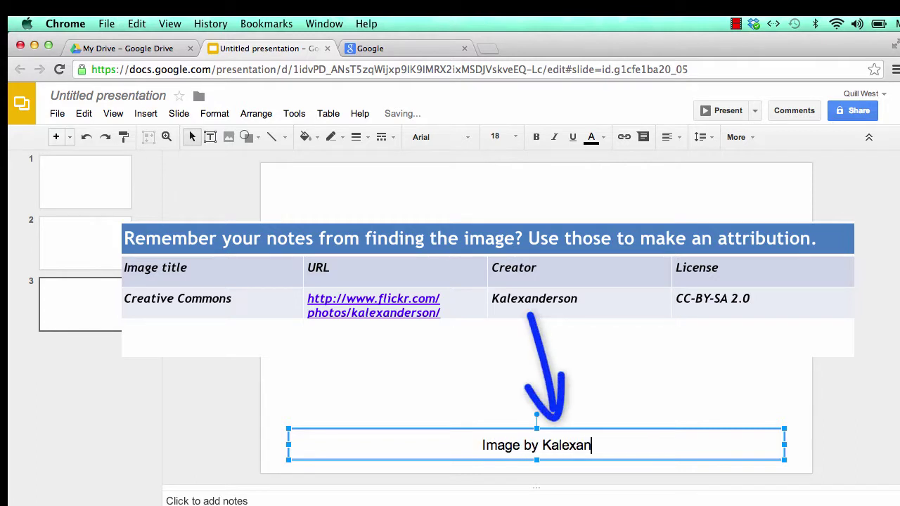
type("derson, ")
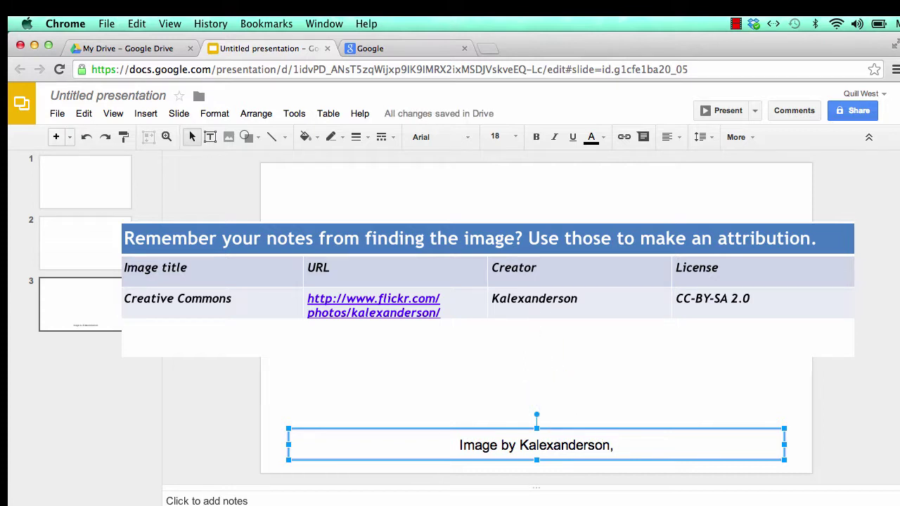
type("CC-BY SA")
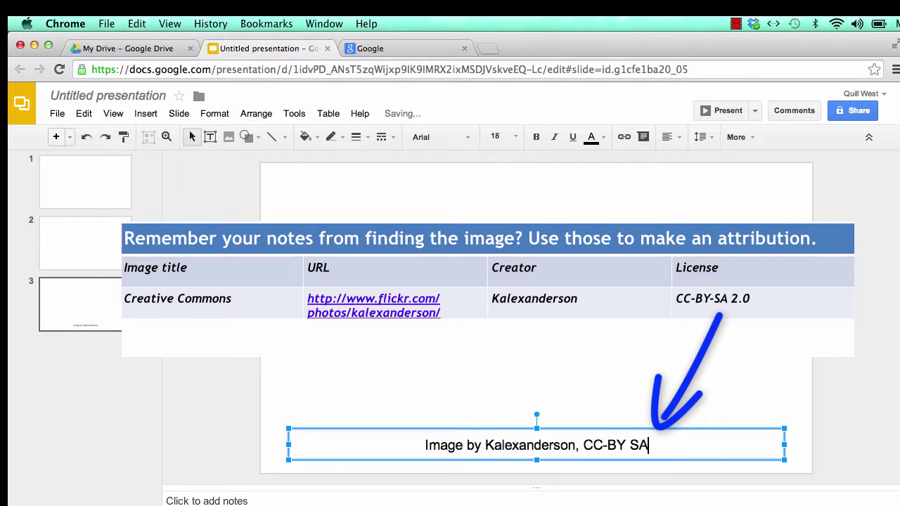
key("BackSpace")
key("BackSpace")
key("BackSpace")
type("-SA ")
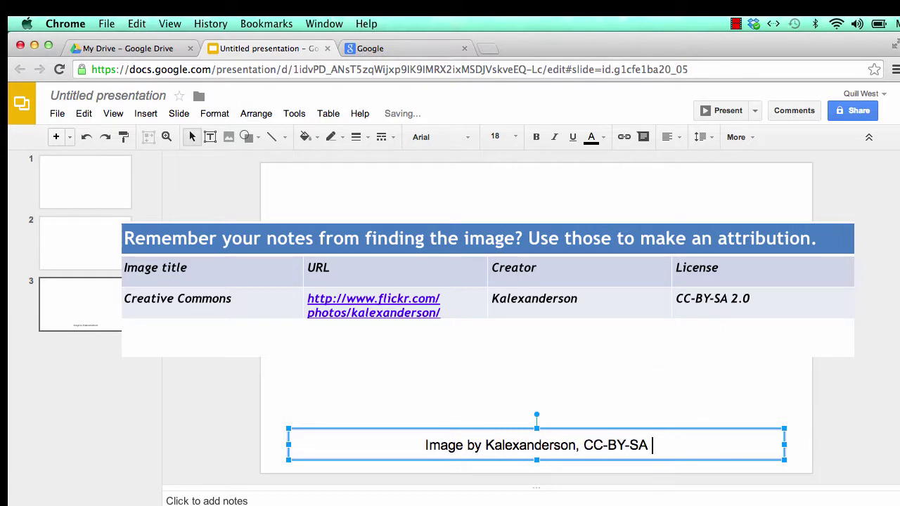
type("2.0")
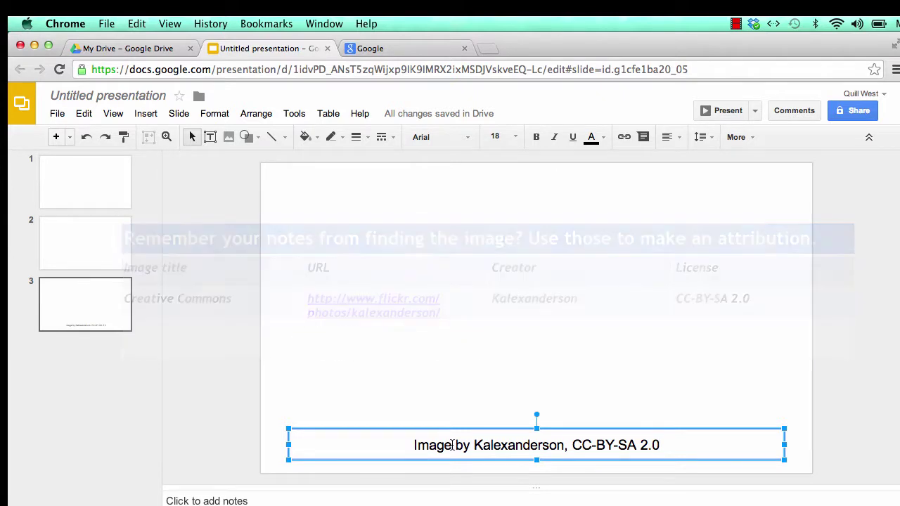
- Link the word "Image" in the caption to the copied web address of the image
left_click_drag(452, 445, 412, 448)
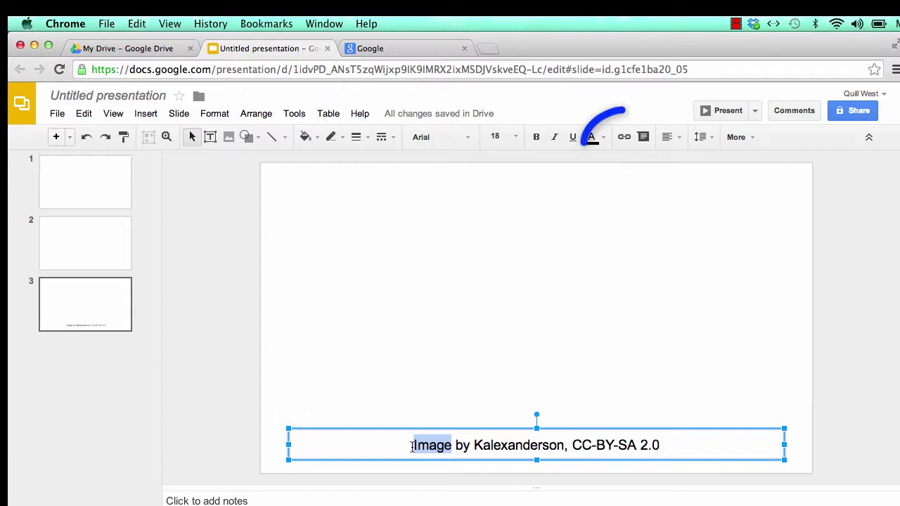
left_click(614, 135)
left_click(624, 138)
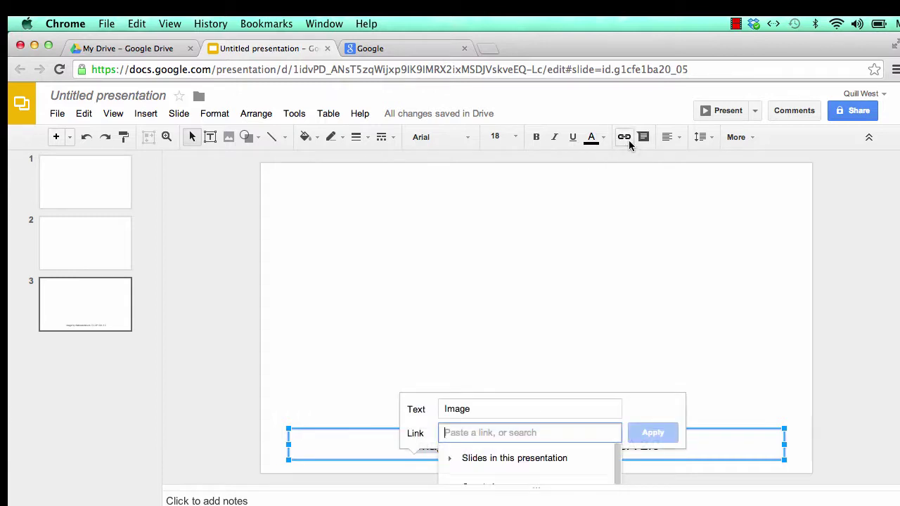
key("super+v")
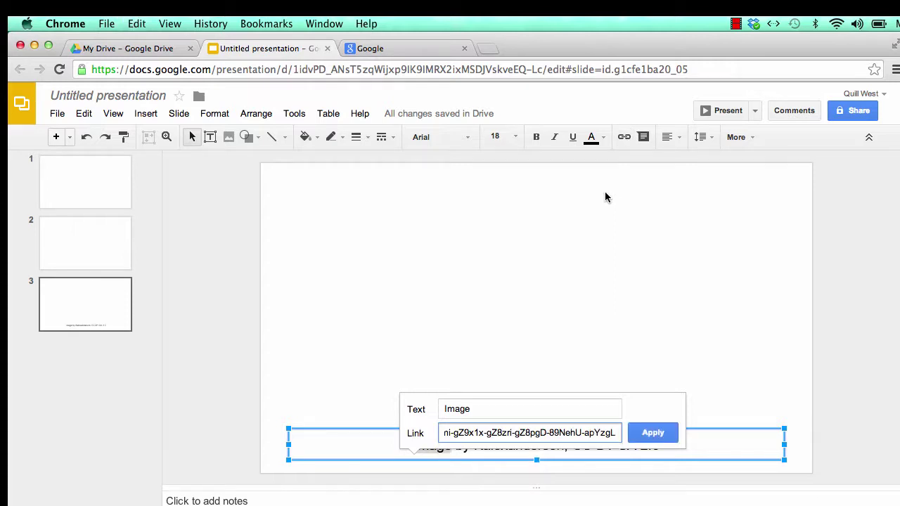
left_click(652, 433)
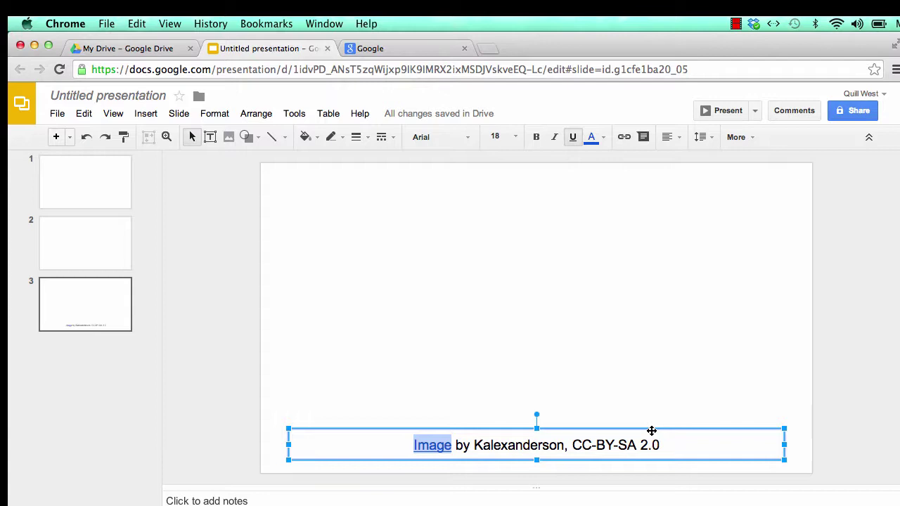
- Look up "CC-BY-SA 2.0" on Google and copy the address of the Creative Commons license page
key("ctrl+Tab")
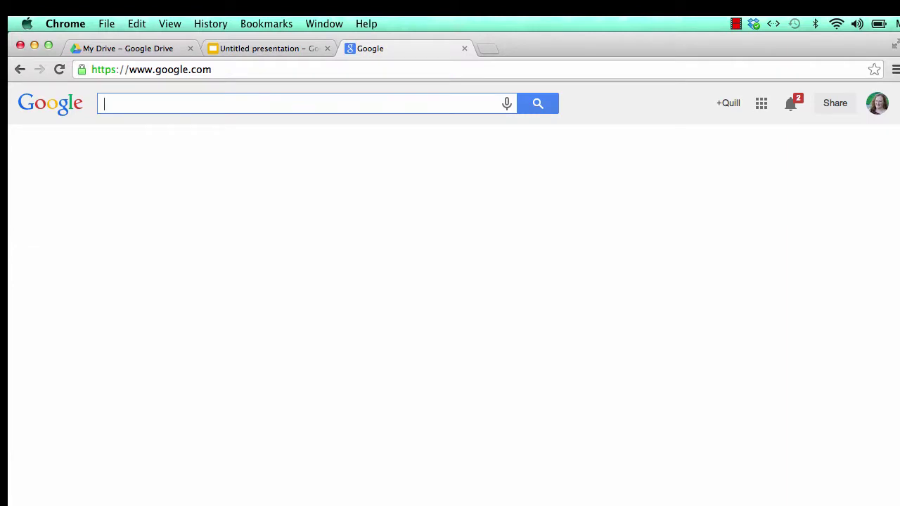
type("CC")
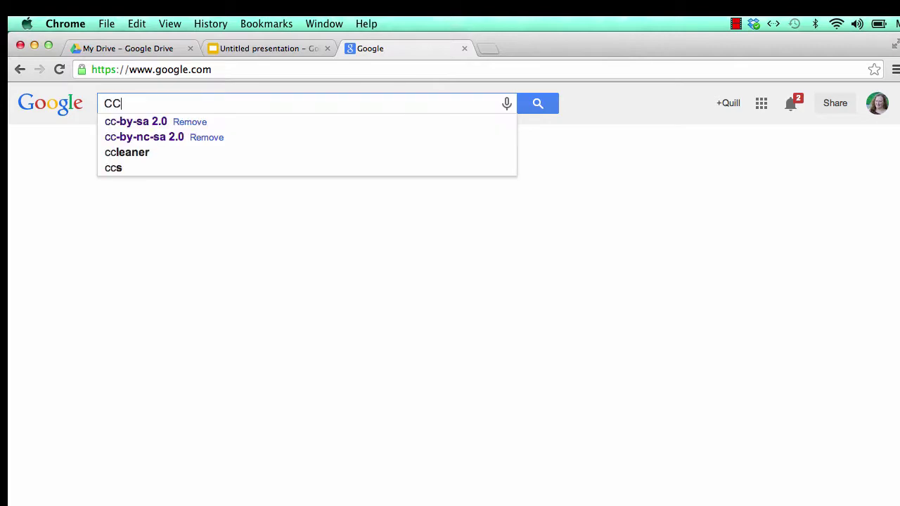
type("-BY-SA 2.0")
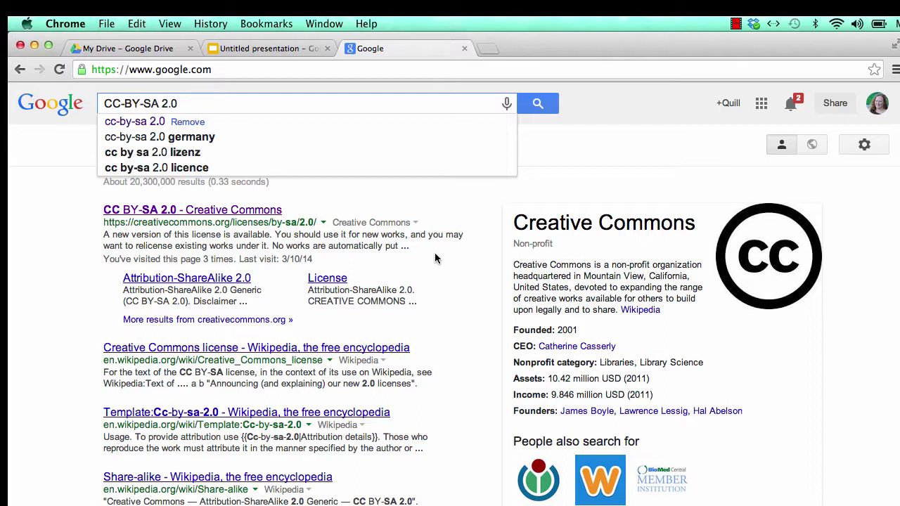
left_click(538, 104)
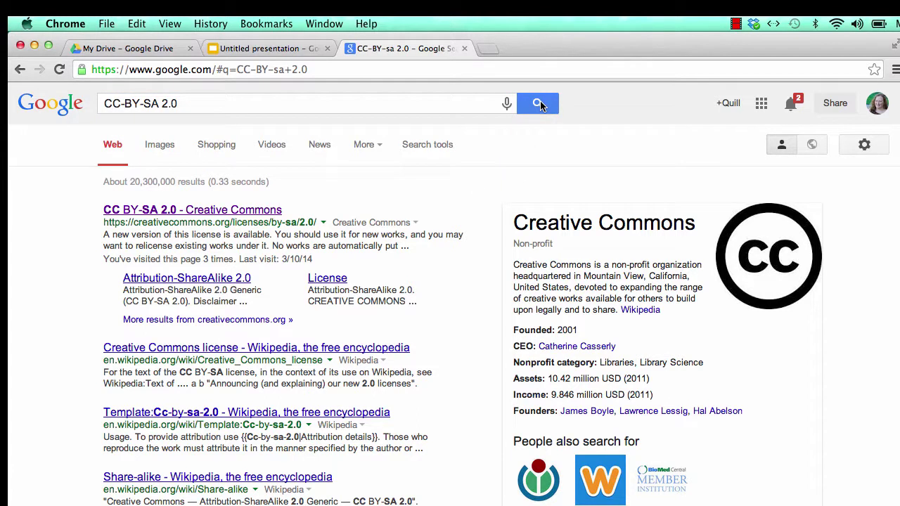
left_click(202, 210)
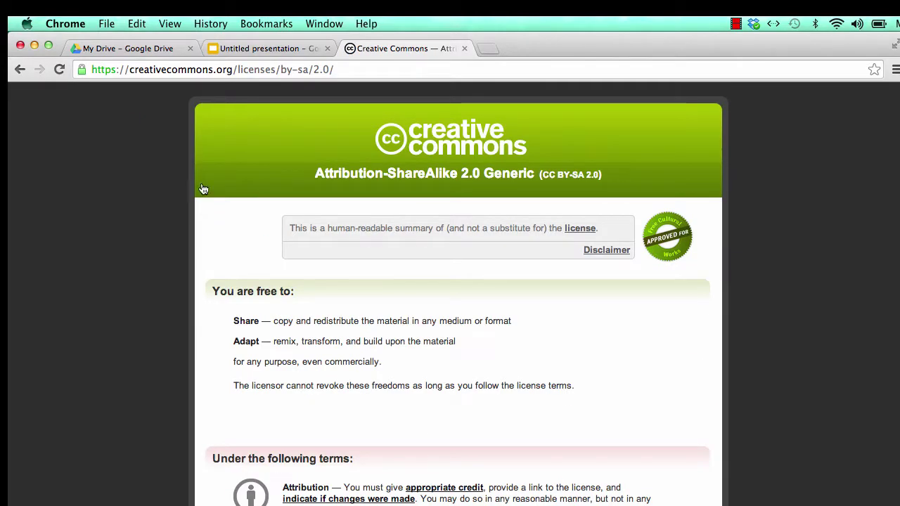
left_click_drag(342, 69, 79, 73)
key("super+c")
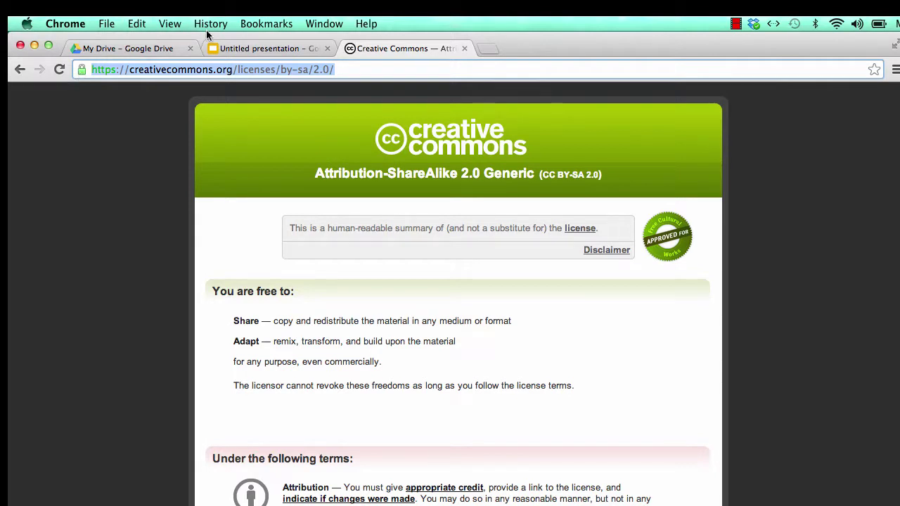
- Back in the presentation, link the caption text "CC-BY-SA 2.0" to the copied creativecommons.org/licenses/by-sa/2.0/ address
left_click(242, 55)
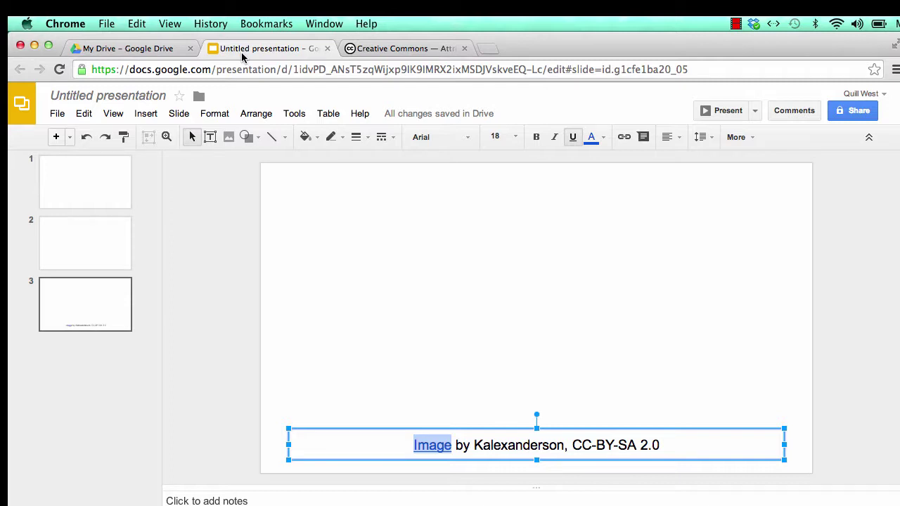
left_click(660, 445)
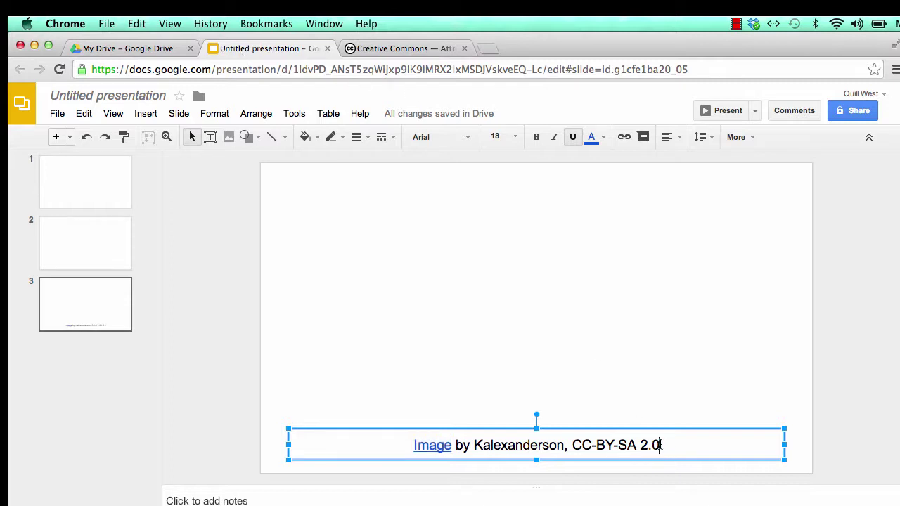
left_click_drag(660, 445, 571, 445)
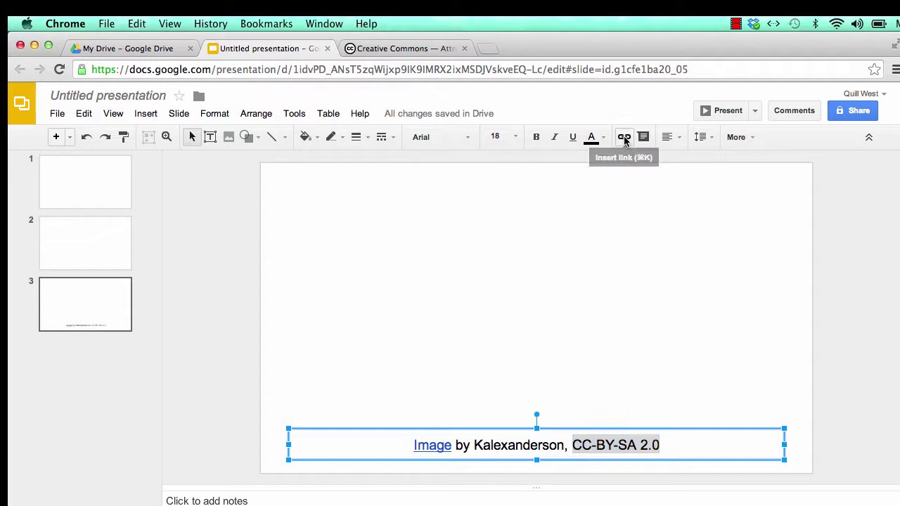
left_click(624, 138)
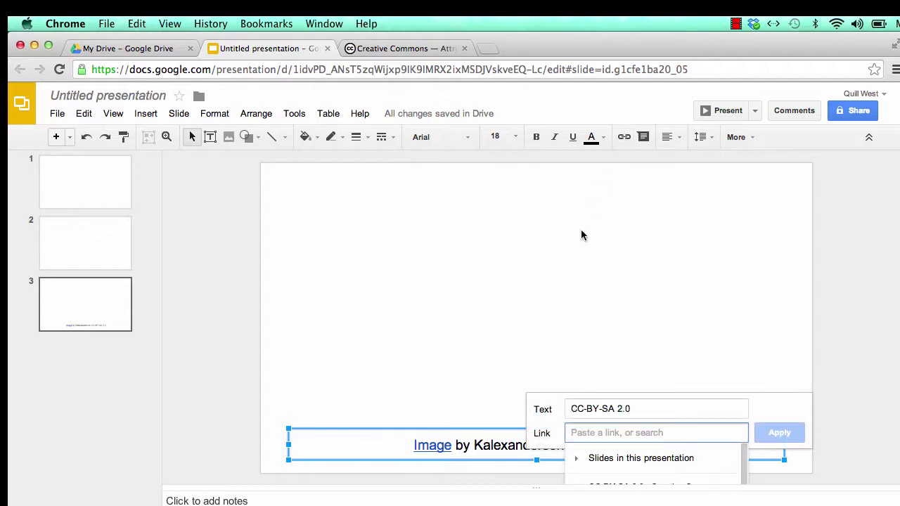
key("super+v")
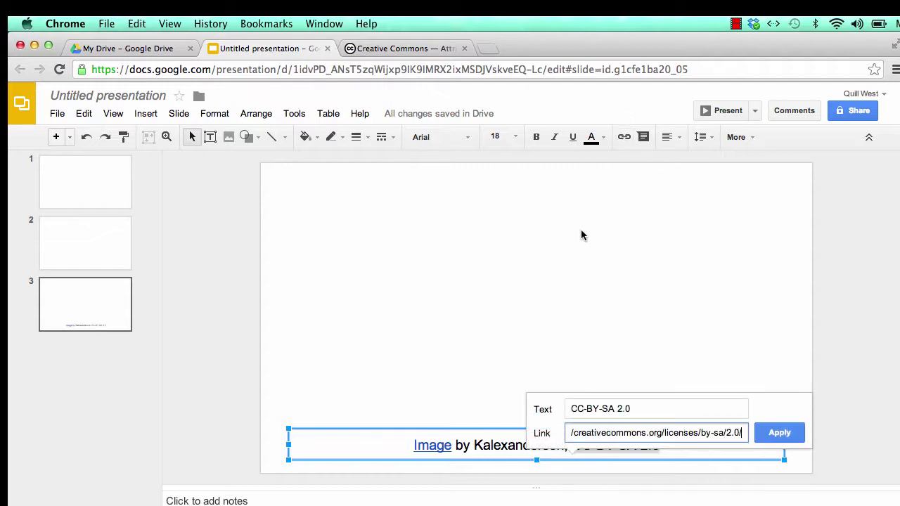
left_click(780, 433)
left_click(680, 381)
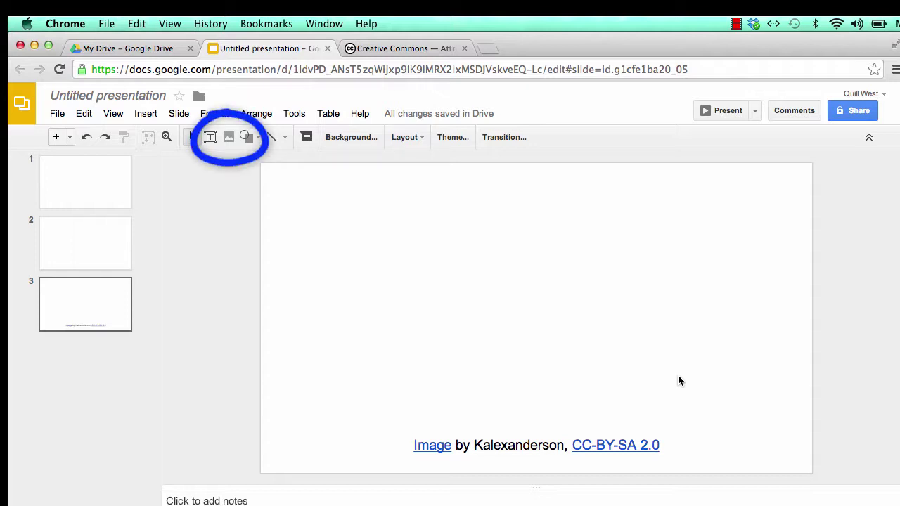
- Upload the CC button JPG image onto slide 3 and move it up so it sits clear of the attribution caption
left_click(231, 143)
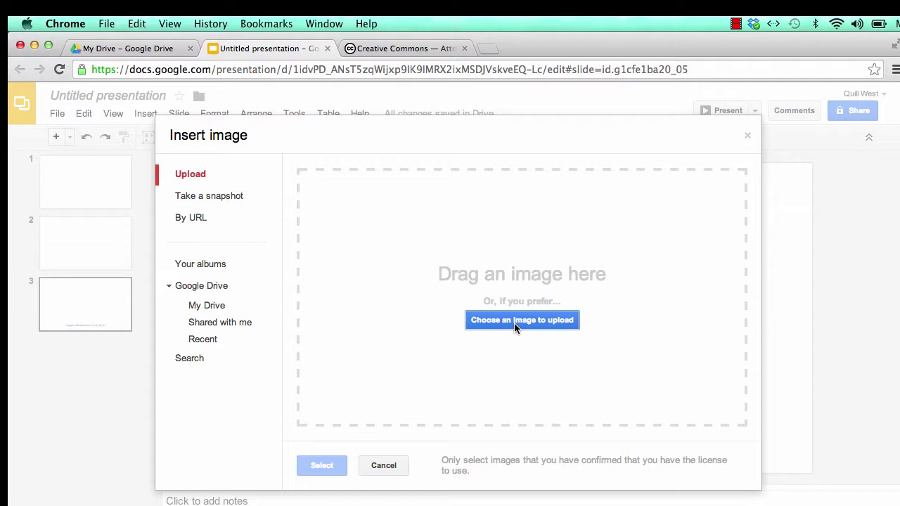
left_click(522, 320)
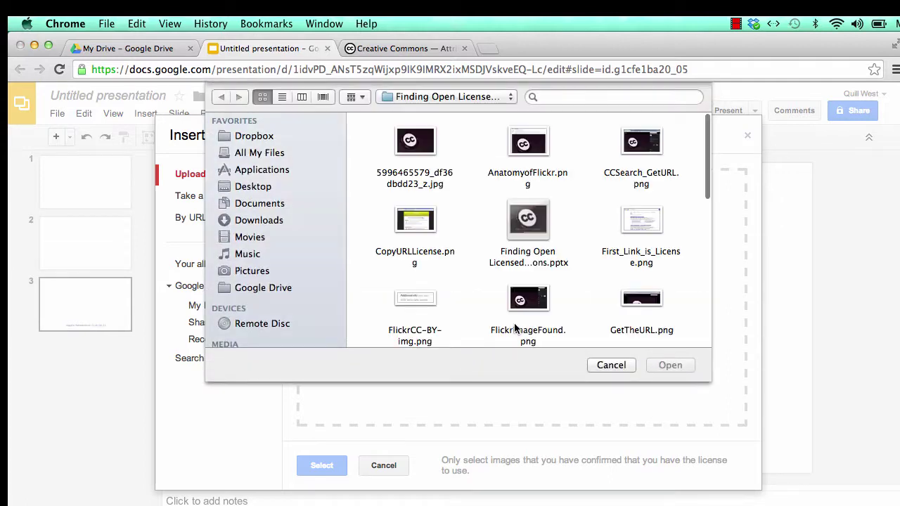
left_click_drag(709, 135, 710, 211)
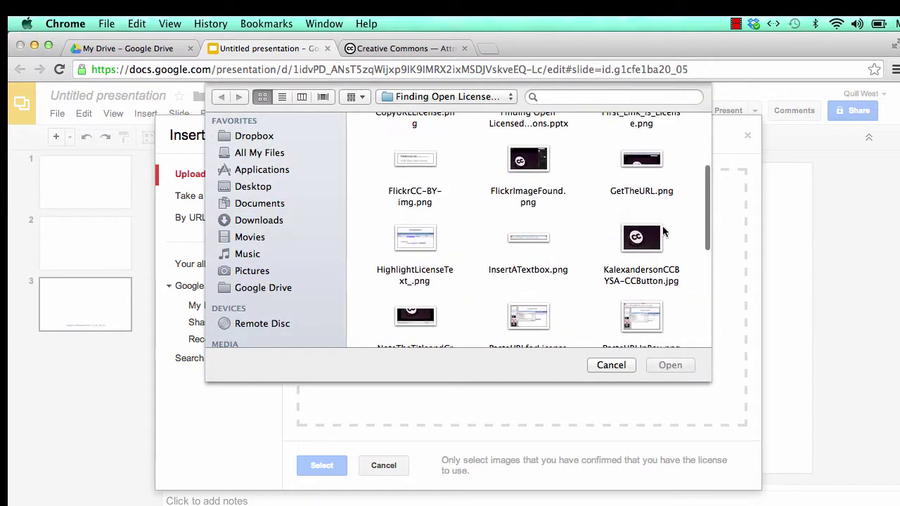
left_click(648, 236)
left_click(680, 367)
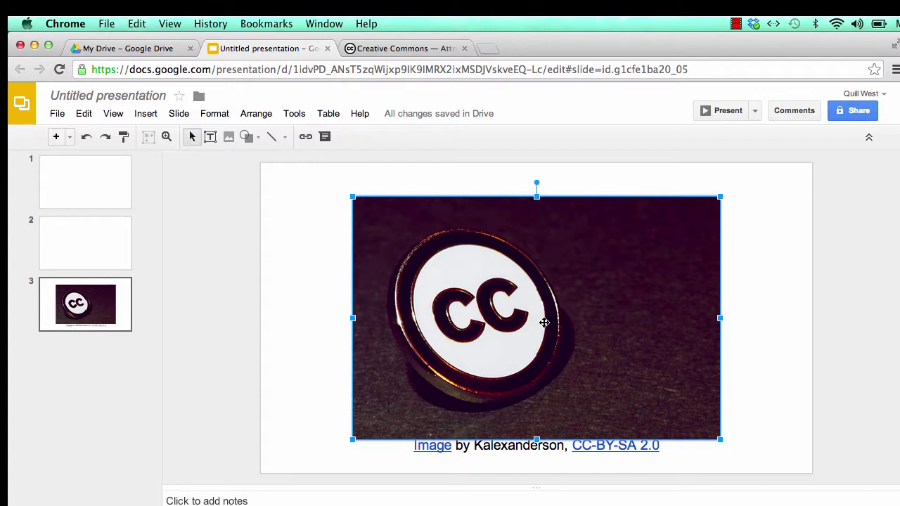
mouse_move(545, 321)
left_mouse_down()
mouse_move(544, 303)
mouse_move(568, 302)
mouse_move(533, 295)
mouse_move(527, 301)
mouse_move(536, 309)
left_mouse_up()
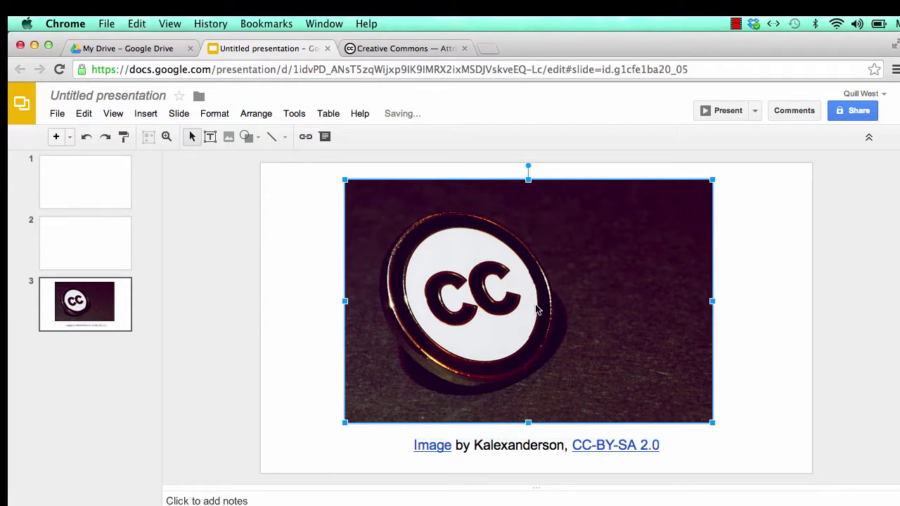